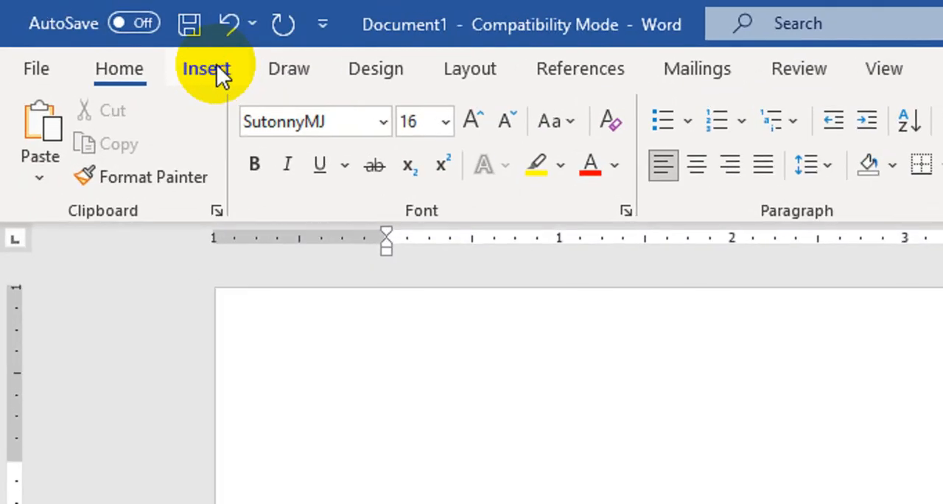
- Insert the picture "ARH Logo - Op-5" from the Luminar Studio folder on this device into the document
{"action": "left_click", "coordinate": [104, 36]}
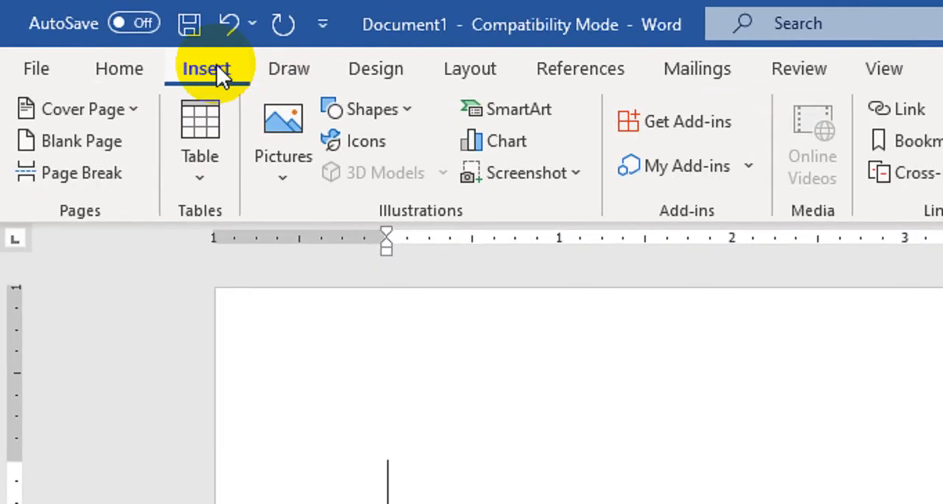
{"action": "left_click", "coordinate": [291, 143]}
{"action": "left_click", "coordinate": [331, 319]}
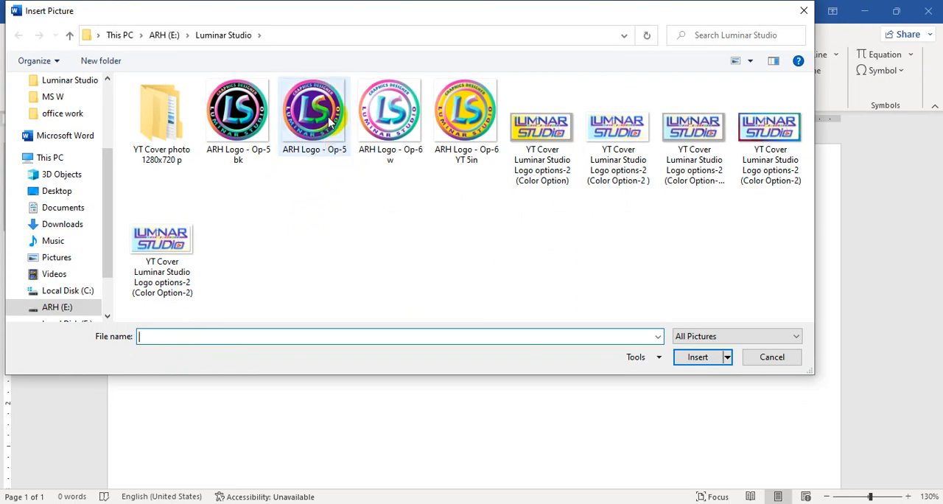
{"action": "double_click", "coordinate": [329, 121]}
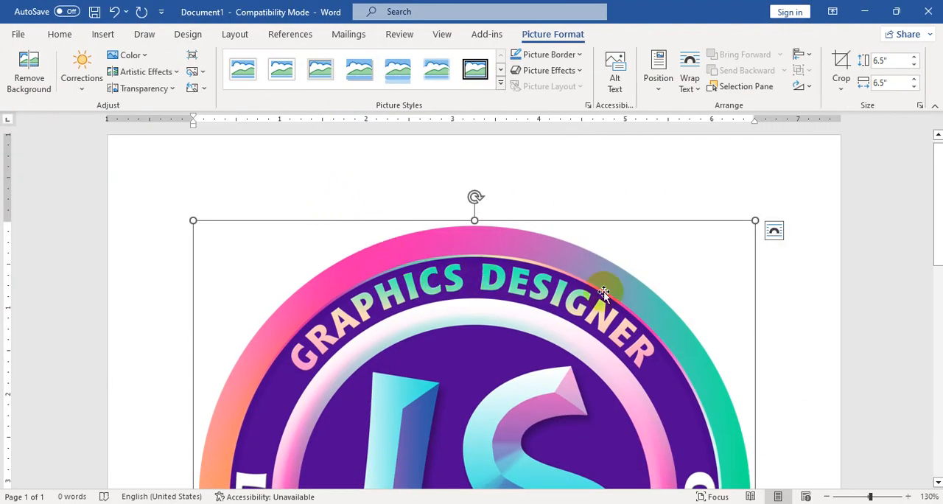
- Set the logo picture's text wrapping to In Front of Text
{"action": "left_click", "coordinate": [773, 233]}
{"action": "left_click", "coordinate": [876, 360]}
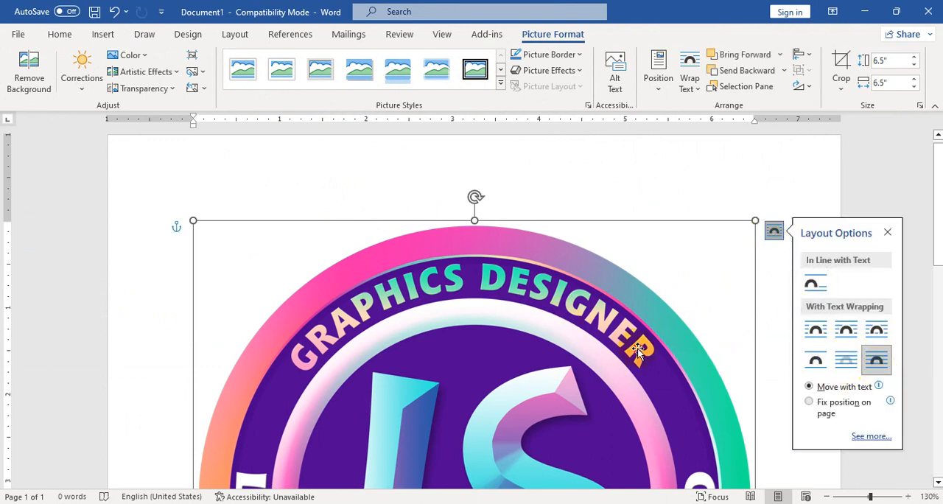
{"action": "left_click", "coordinate": [686, 90]}
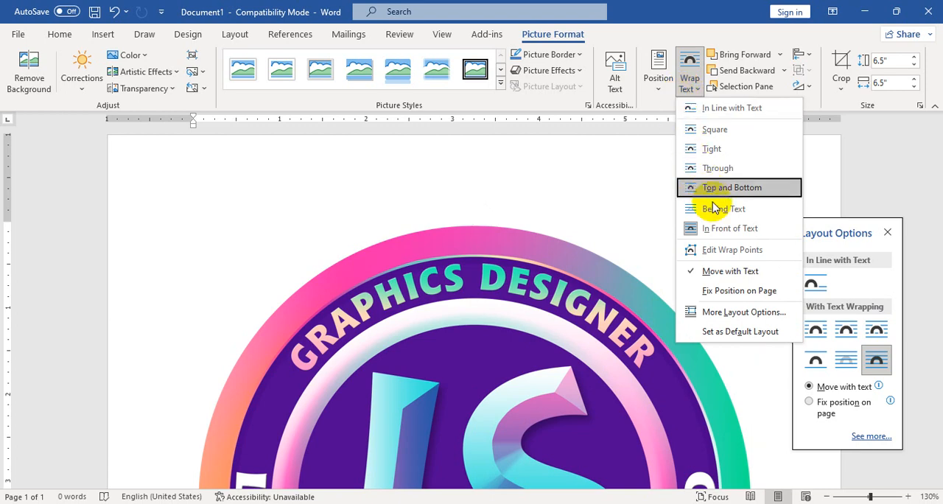
{"action": "left_click", "coordinate": [672, 294]}
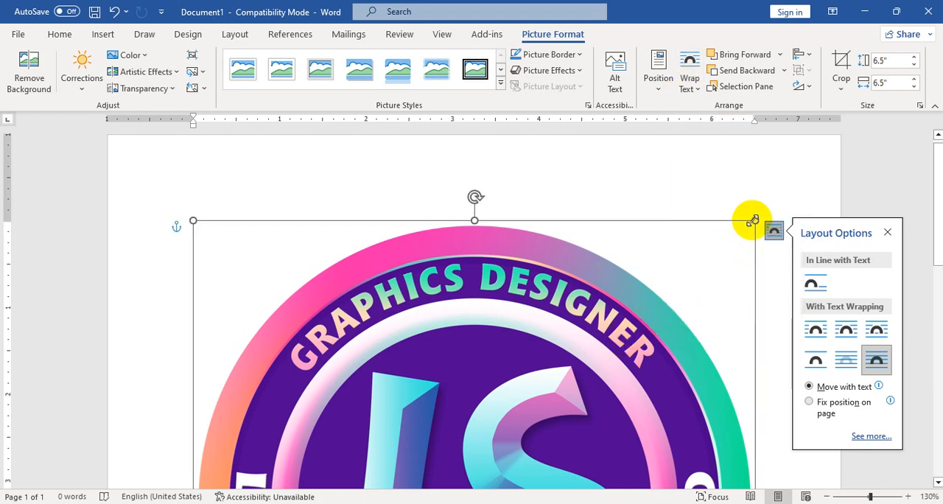
- Shrink the logo picture proportionally to about 3.12 by 3.12 inches
{"action": "left_click_drag", "start_coordinate": [755, 221], "coordinate": [619, 355]}
{"action": "scroll", "coordinate": [438, 359], "scroll_direction": "down", "scroll_amount": 3}
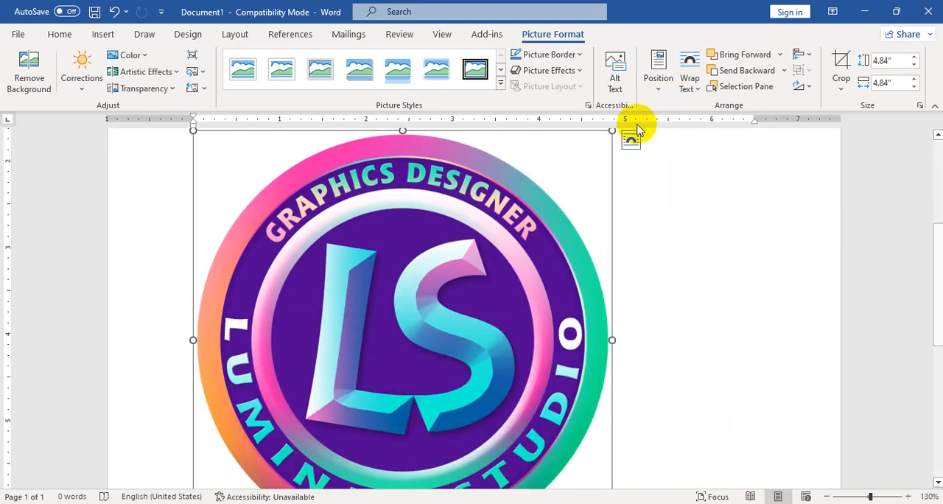
{"action": "left_click_drag", "start_coordinate": [611, 131], "coordinate": [464, 290]}
{"action": "scroll", "coordinate": [395, 335], "scroll_direction": "down", "scroll_amount": 3}
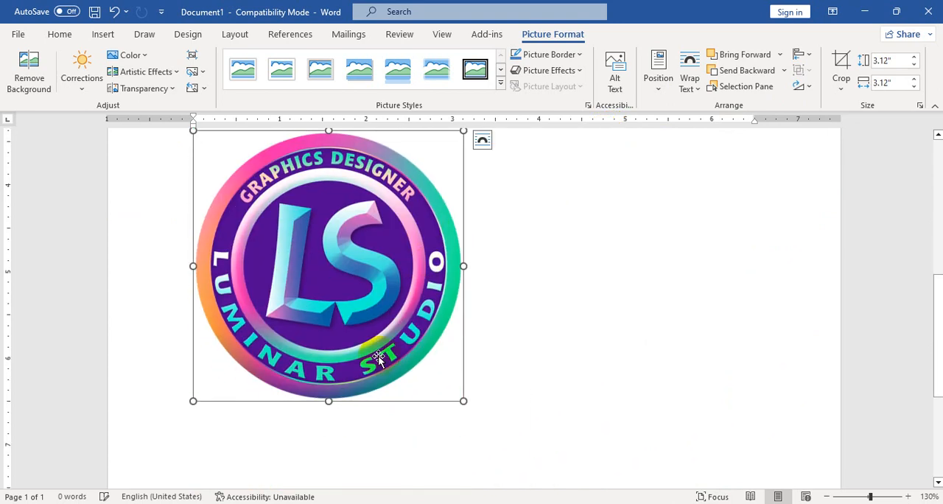
- Move the logo picture up to the upper-left area of the page, slightly beyond the left margin
{"action": "scroll", "coordinate": [377, 357], "scroll_direction": "up", "scroll_amount": 4}
{"action": "left_click_drag", "start_coordinate": [331, 451], "coordinate": [281, 291]}
{"action": "scroll", "coordinate": [283, 292], "scroll_direction": "up", "scroll_amount": 3}
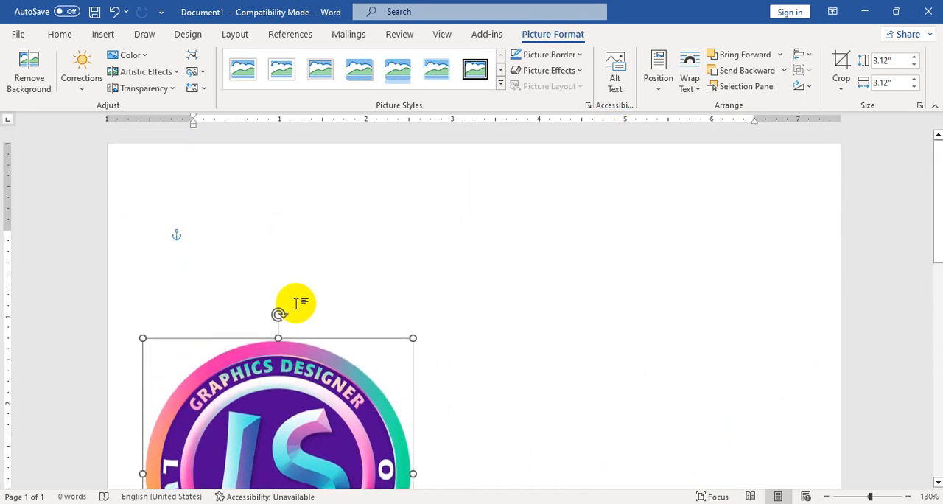
{"action": "left_click_drag", "start_coordinate": [298, 390], "coordinate": [302, 249]}
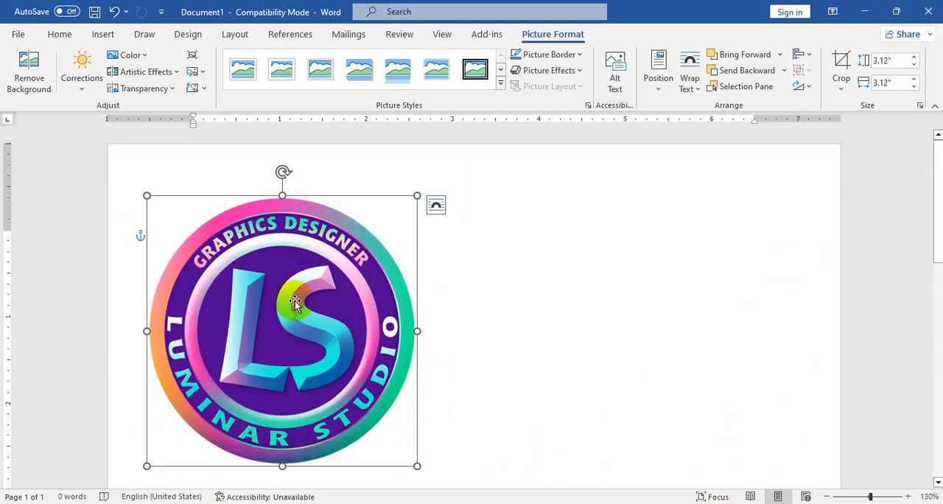
{"action": "left_click_drag", "start_coordinate": [295, 301], "coordinate": [292, 281]}
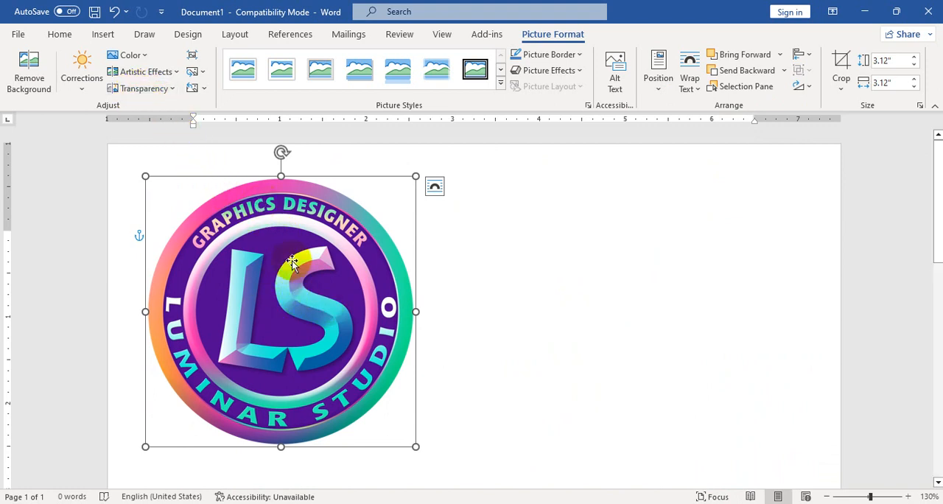
- Recolor the logo picture with the Washout preset
{"action": "left_click", "coordinate": [145, 90]}
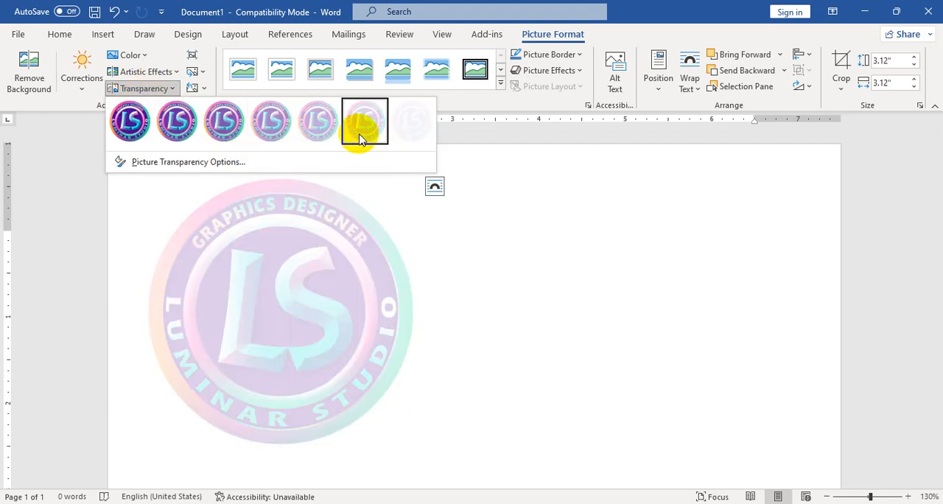
{"action": "left_click", "coordinate": [469, 297]}
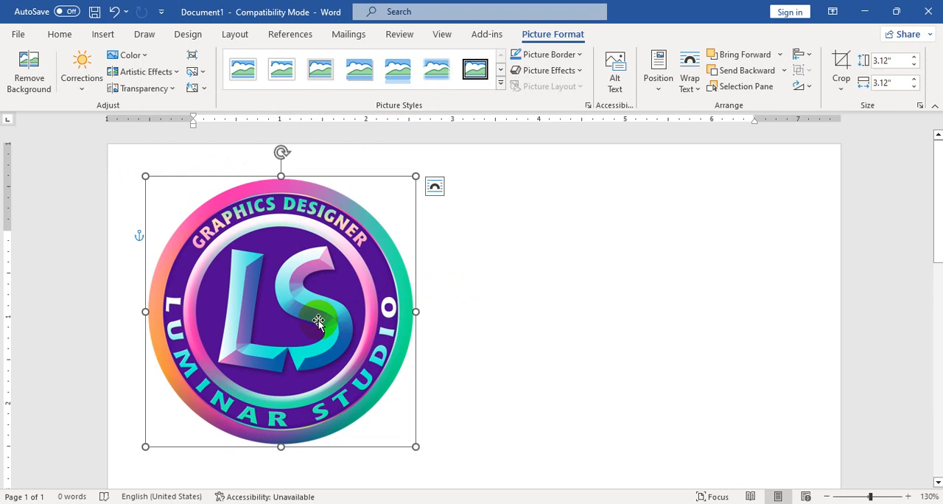
{"action": "left_click", "coordinate": [143, 56]}
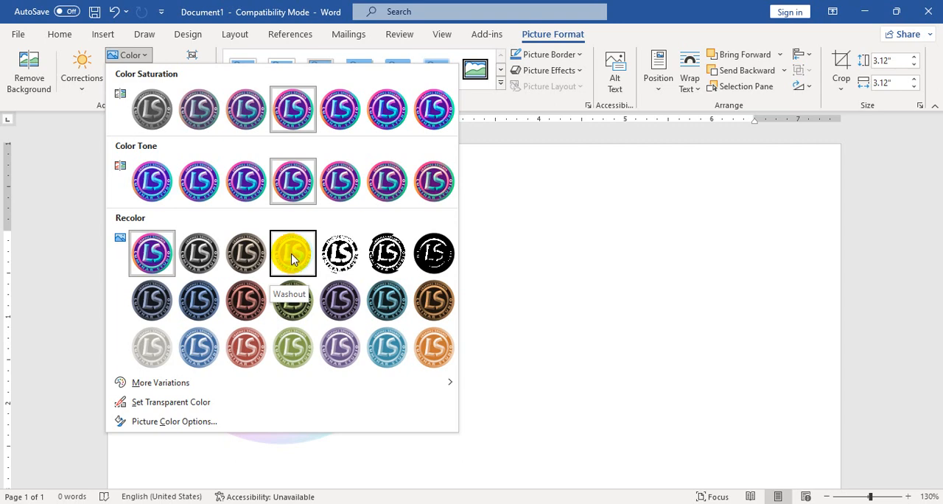
{"action": "left_click", "coordinate": [292, 255]}
{"action": "left_click", "coordinate": [564, 331]}
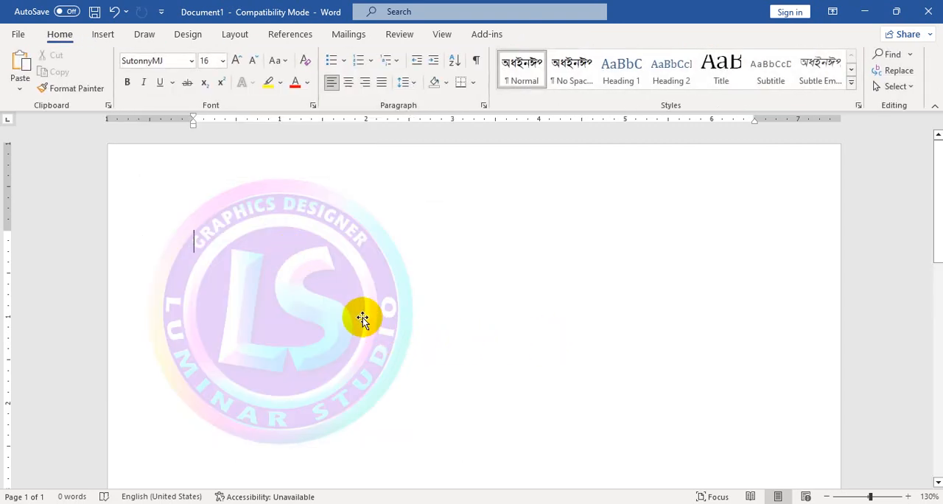
{"action": "left_click", "coordinate": [334, 310]}
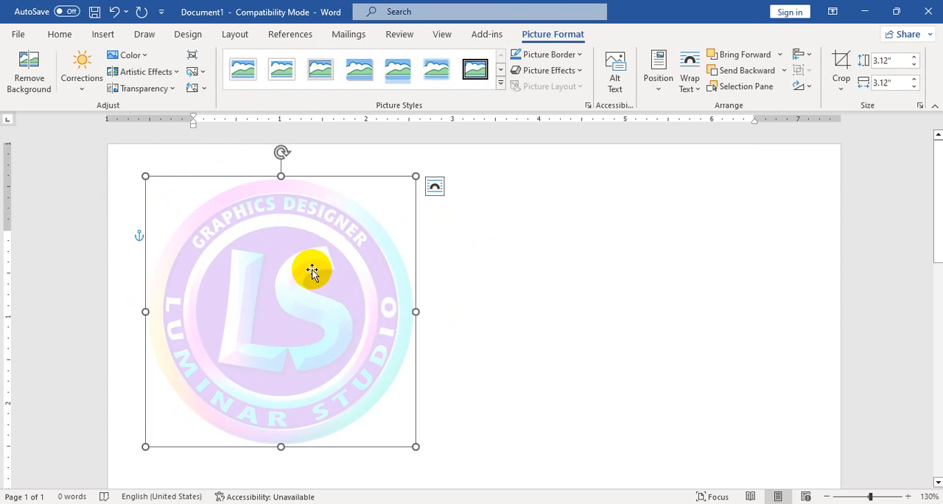
{"action": "left_click", "coordinate": [493, 303]}
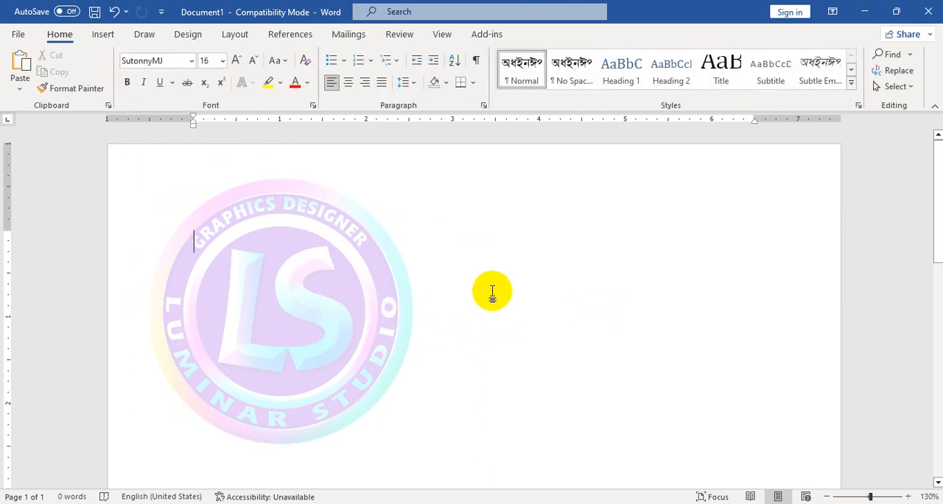
- Draw a circle about 1.74 inches in diameter in the empty area beside the faded logo, using the Oval shape
{"action": "left_click", "coordinate": [111, 37]}
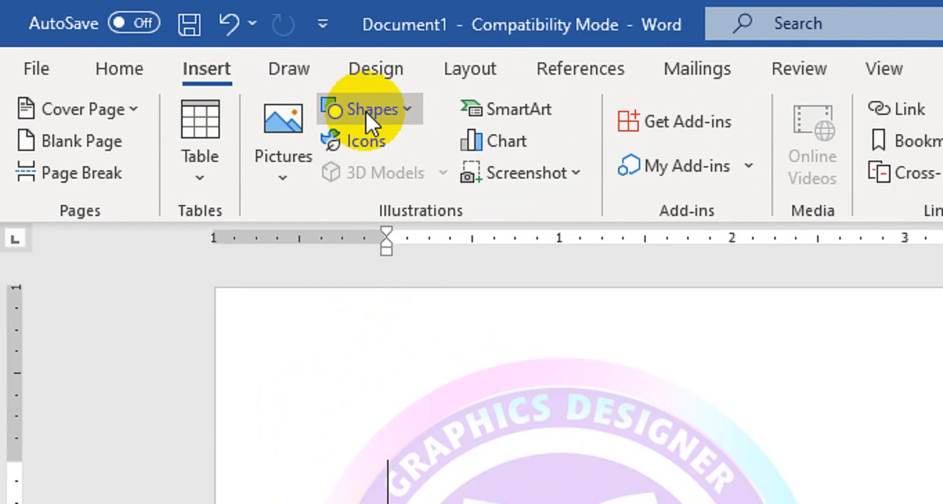
{"action": "left_click", "coordinate": [366, 111]}
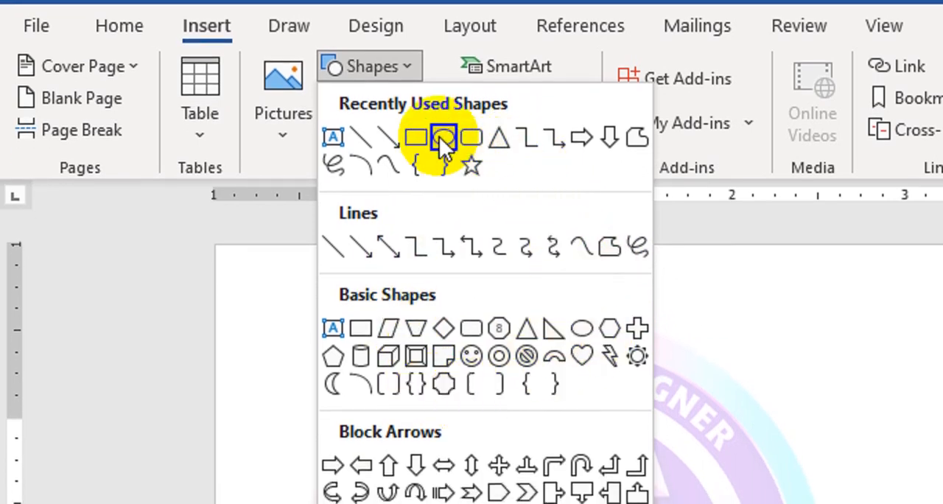
{"action": "left_click", "coordinate": [443, 140]}
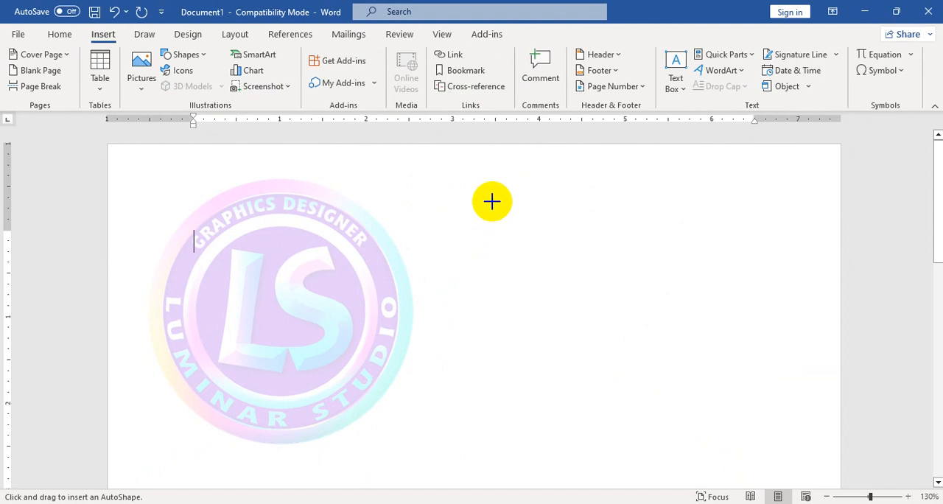
{"action": "left_click_drag", "start_coordinate": [720, 270], "coordinate": [942, 503]}
{"action": "left_click_drag", "start_coordinate": [724, 419], "coordinate": [642, 352]}
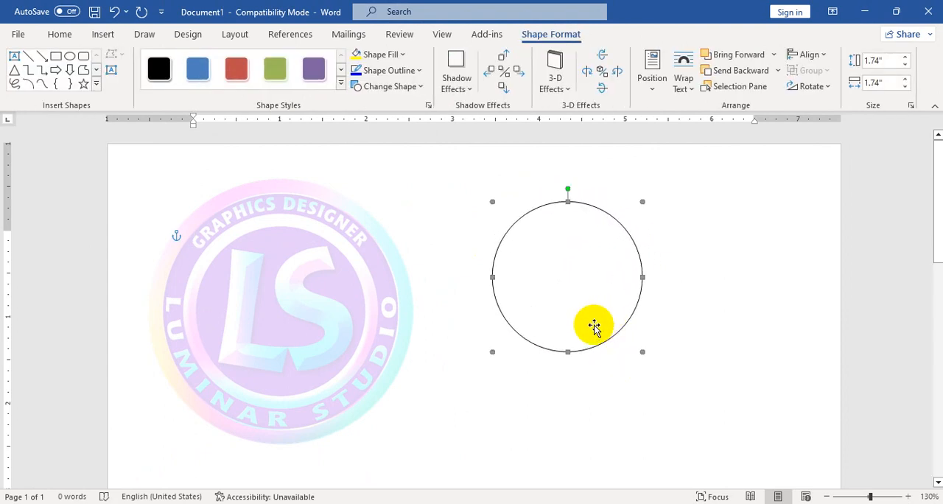
{"action": "right_click", "coordinate": [567, 246]}
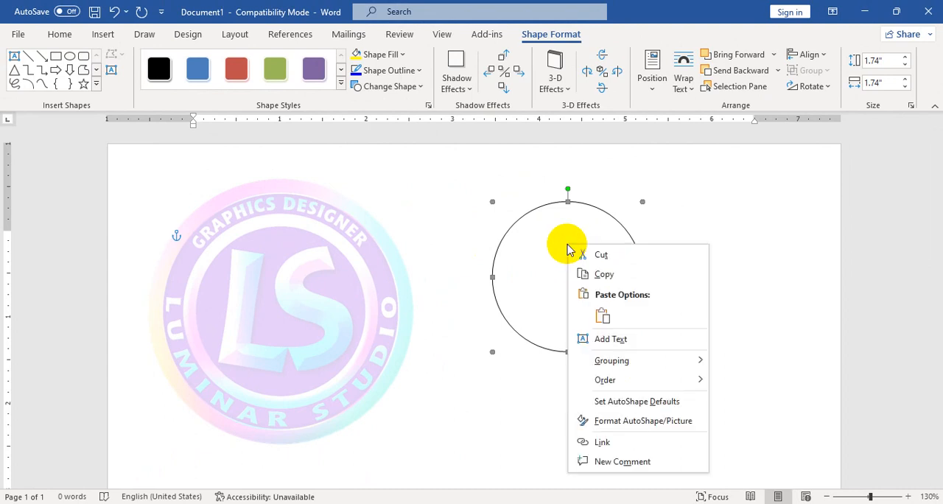
{"action": "left_click", "coordinate": [517, 261]}
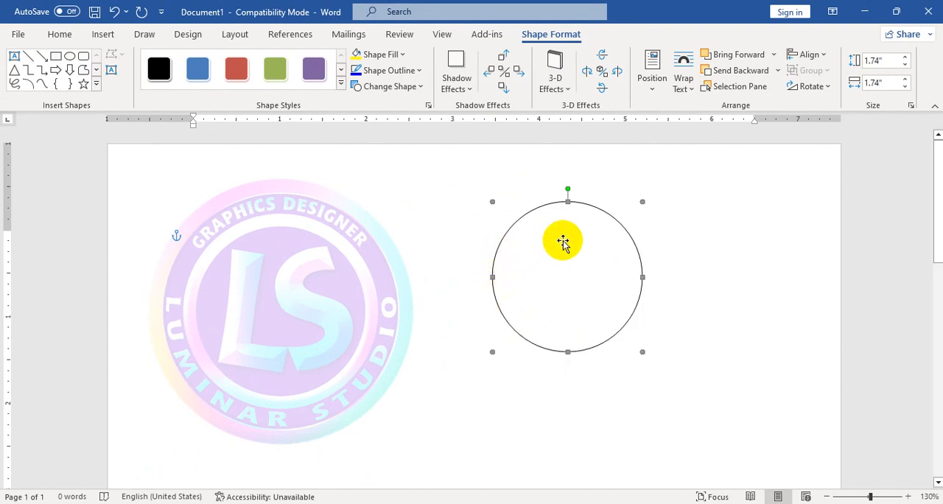
{"action": "left_click", "coordinate": [710, 232]}
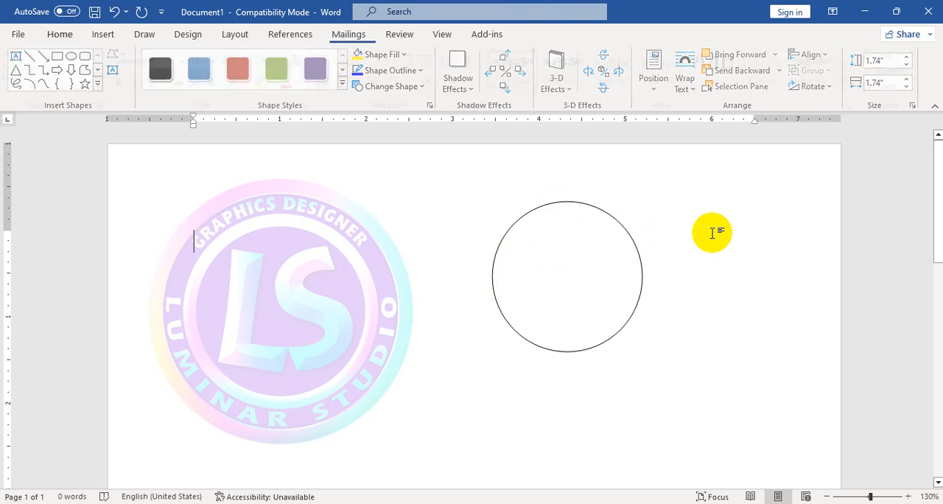
{"action": "left_click", "coordinate": [372, 311]}
{"action": "left_click", "coordinate": [506, 386]}
- Open the circle's Format AutoShape settings and look through its size, layout, and colors and lines options
{"action": "left_click", "coordinate": [538, 283]}
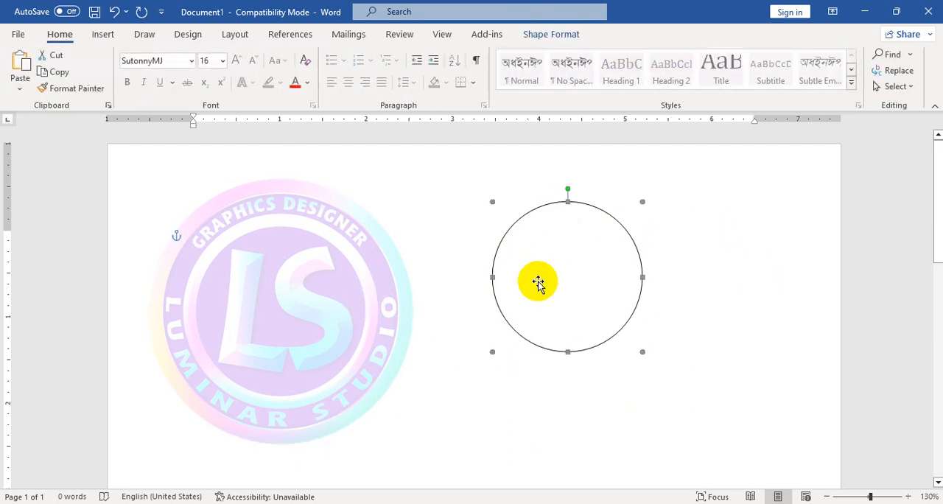
{"action": "right_click", "coordinate": [543, 242]}
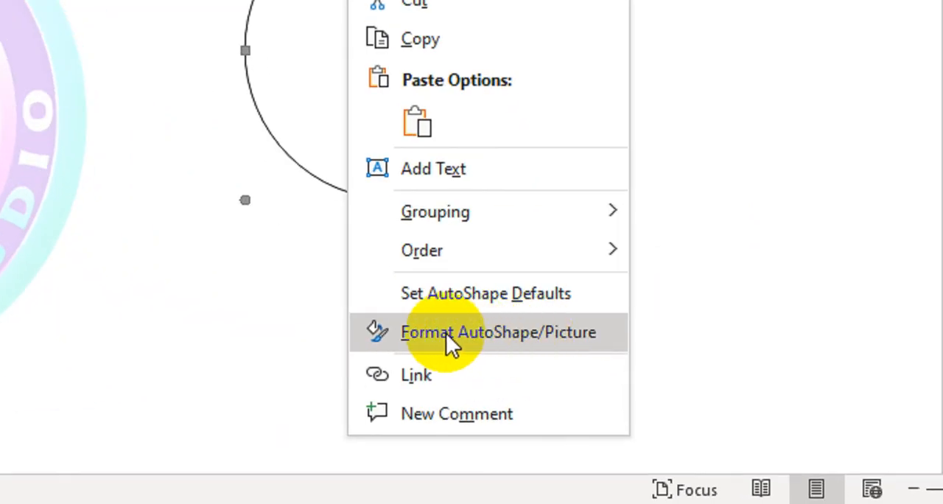
{"action": "left_click", "coordinate": [410, 325]}
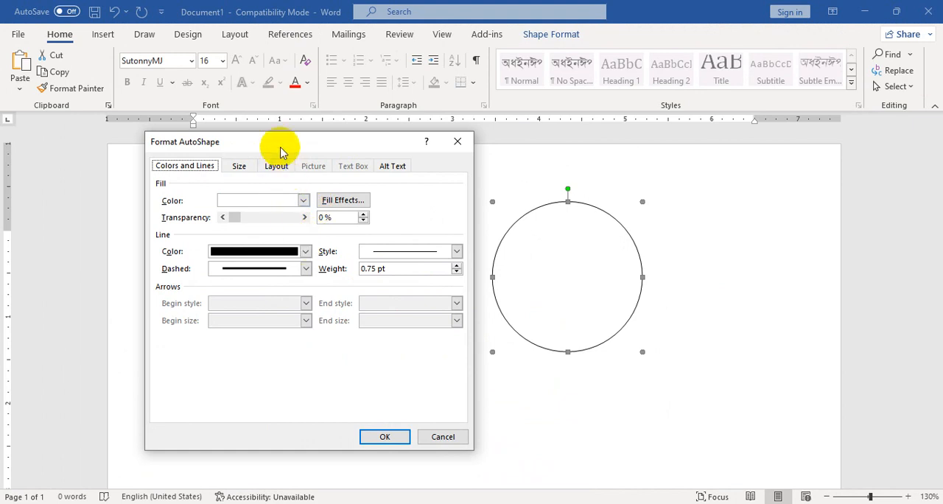
{"action": "left_click_drag", "start_coordinate": [280, 142], "coordinate": [412, 148]}
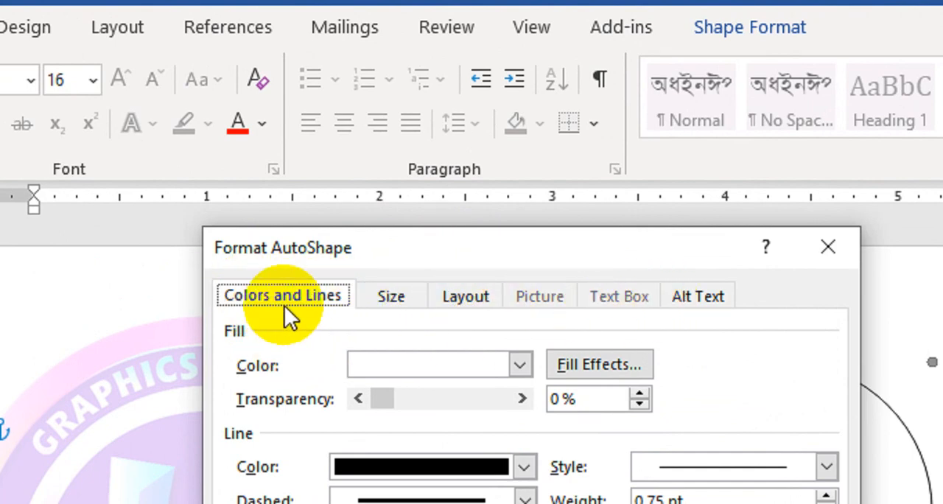
{"action": "left_click", "coordinate": [393, 298]}
{"action": "left_click", "coordinate": [468, 297]}
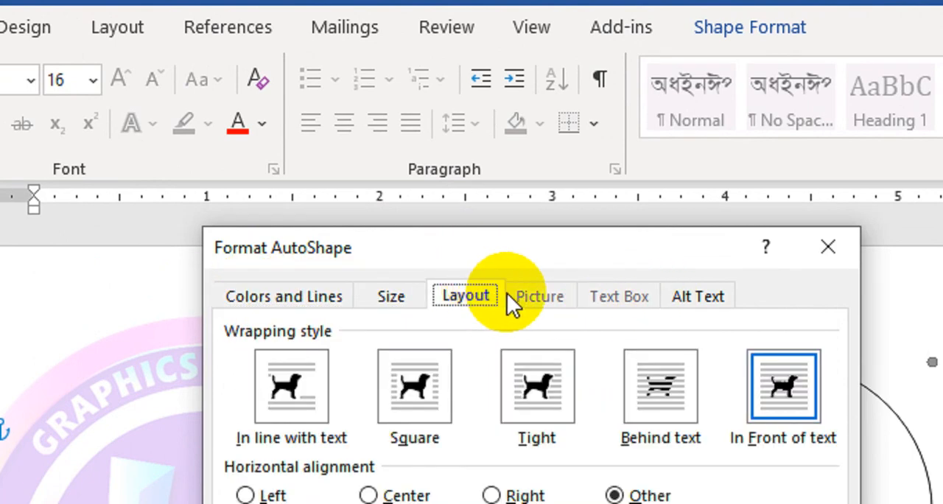
{"action": "left_click", "coordinate": [315, 298]}
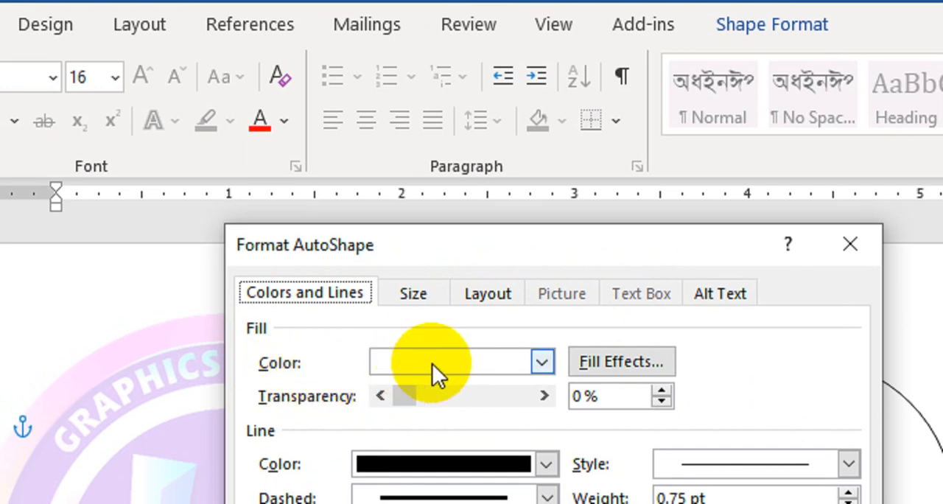
- Open the picture fill effects for the circle and choose to work offline to browse the computer for an image
{"action": "left_click", "coordinate": [541, 361]}
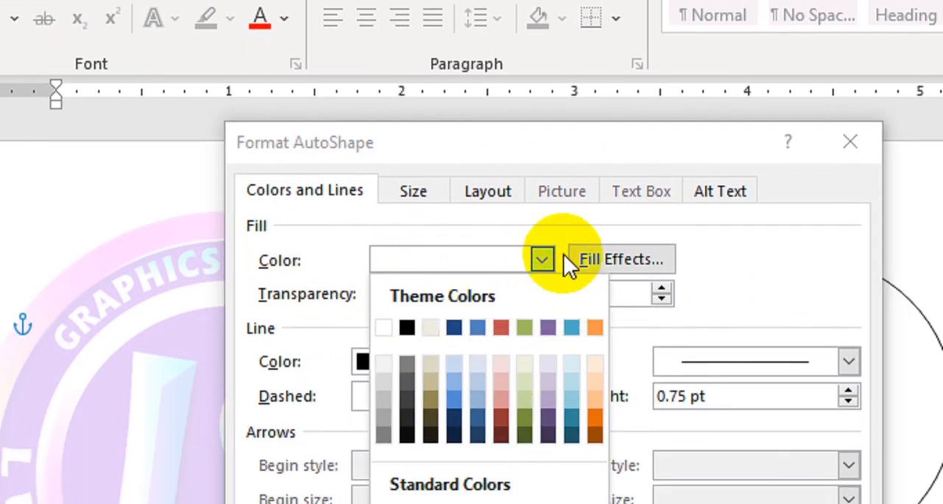
{"action": "left_click", "coordinate": [543, 259]}
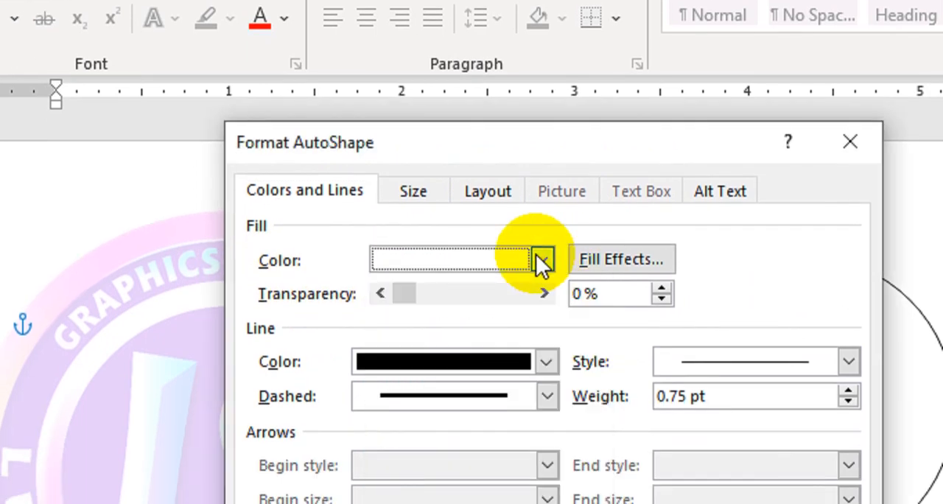
{"action": "left_click", "coordinate": [647, 259]}
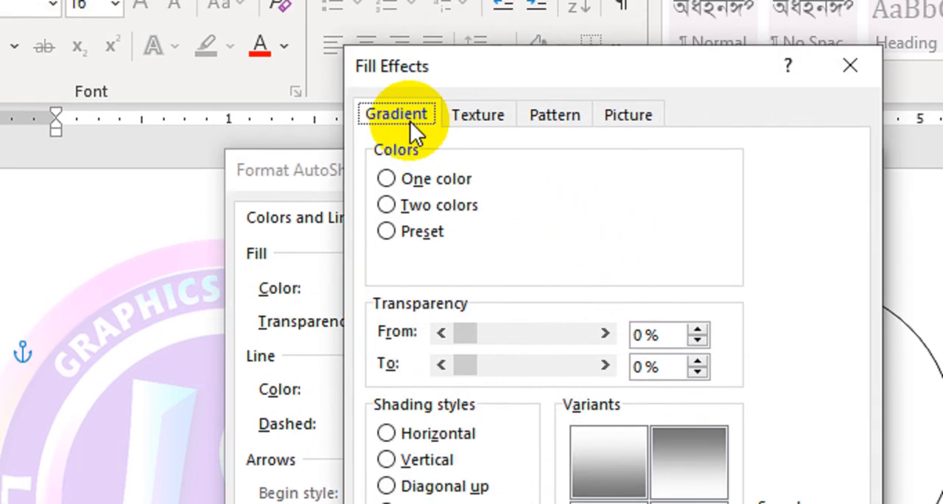
{"action": "left_click_drag", "start_coordinate": [409, 43], "coordinate": [404, 126]}
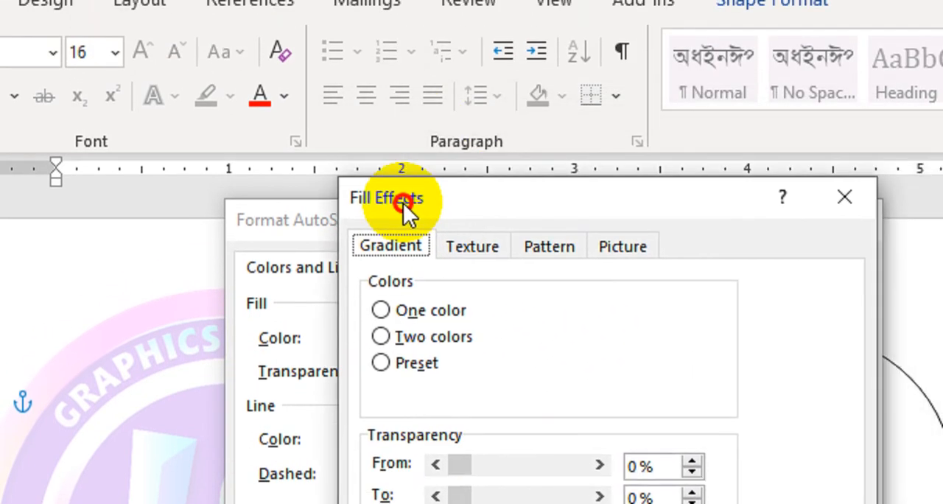
{"action": "left_click_drag", "start_coordinate": [403, 203], "coordinate": [372, 112]}
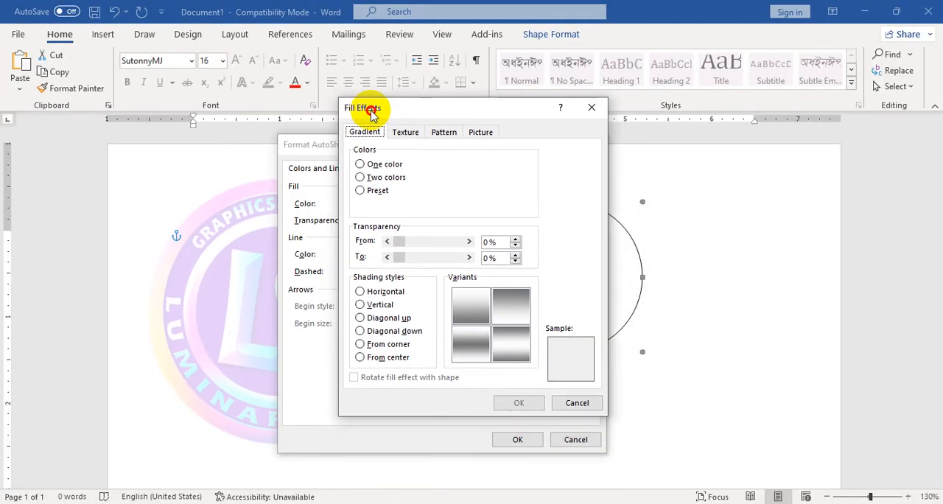
{"action": "left_click", "coordinate": [482, 133]}
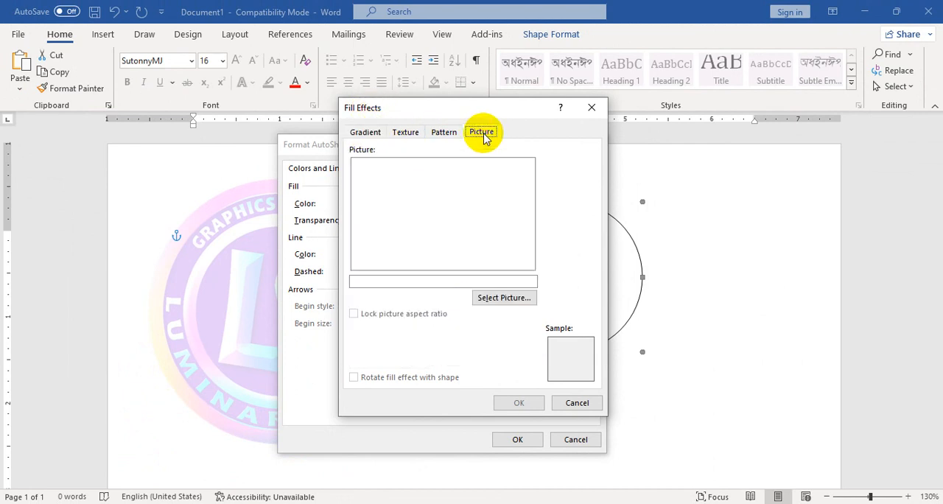
{"action": "left_click", "coordinate": [501, 300]}
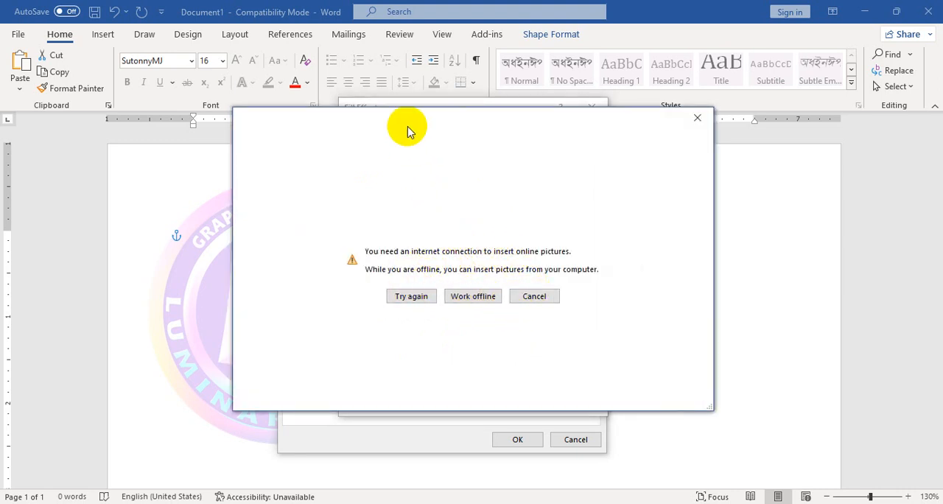
{"action": "mouse_move", "coordinate": [411, 132]}
{"action": "left_mouse_down"}
{"action": "mouse_move", "coordinate": [438, 171]}
{"action": "mouse_move", "coordinate": [418, 189]}
{"action": "mouse_move", "coordinate": [396, 155]}
{"action": "mouse_move", "coordinate": [415, 134]}
{"action": "left_mouse_up"}
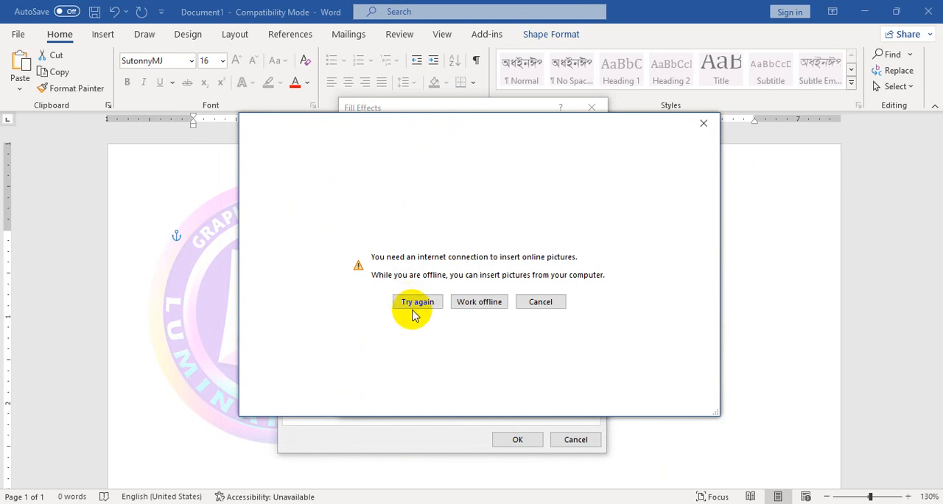
{"action": "left_click", "coordinate": [484, 304]}
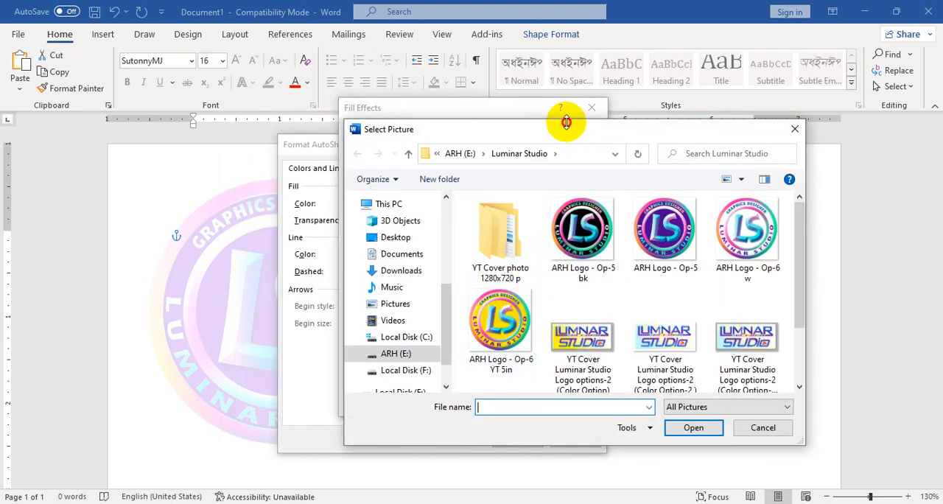
- Choose the image "ARH Logo - Op-5 bk" from the Luminar Studio folder as the circle's picture fill
{"action": "left_click_drag", "start_coordinate": [565, 131], "coordinate": [523, 94]}
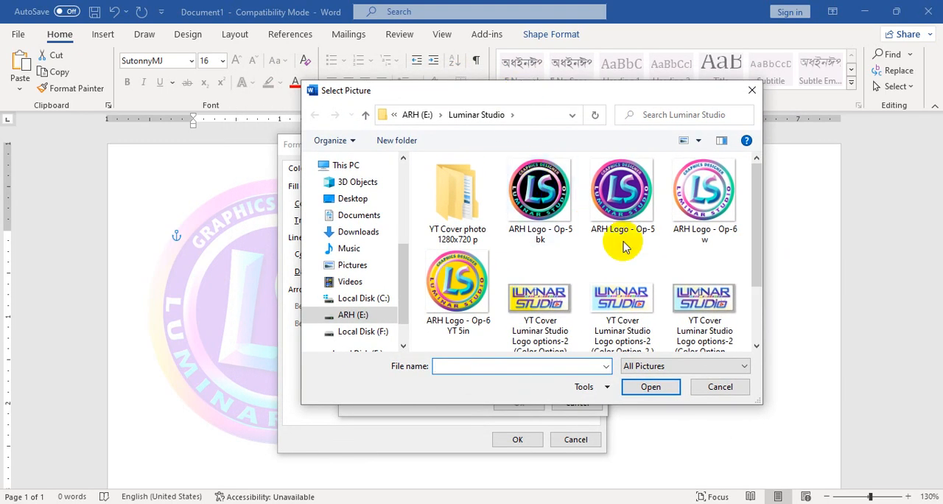
{"action": "mouse_move", "coordinate": [756, 219]}
{"action": "left_mouse_down"}
{"action": "mouse_move", "coordinate": [762, 258]}
{"action": "mouse_move", "coordinate": [752, 257]}
{"action": "mouse_move", "coordinate": [747, 203]}
{"action": "mouse_move", "coordinate": [748, 212]}
{"action": "left_mouse_up"}
{"action": "left_click", "coordinate": [544, 205]}
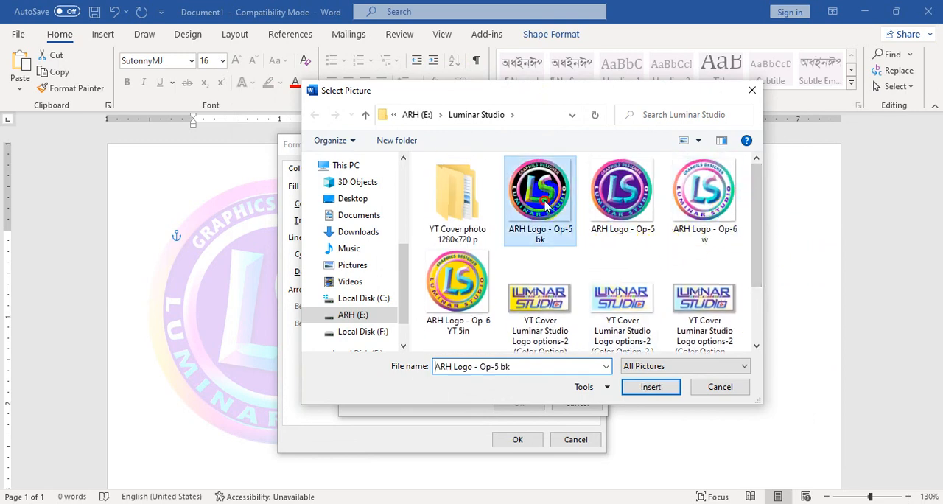
{"action": "left_click", "coordinate": [652, 387]}
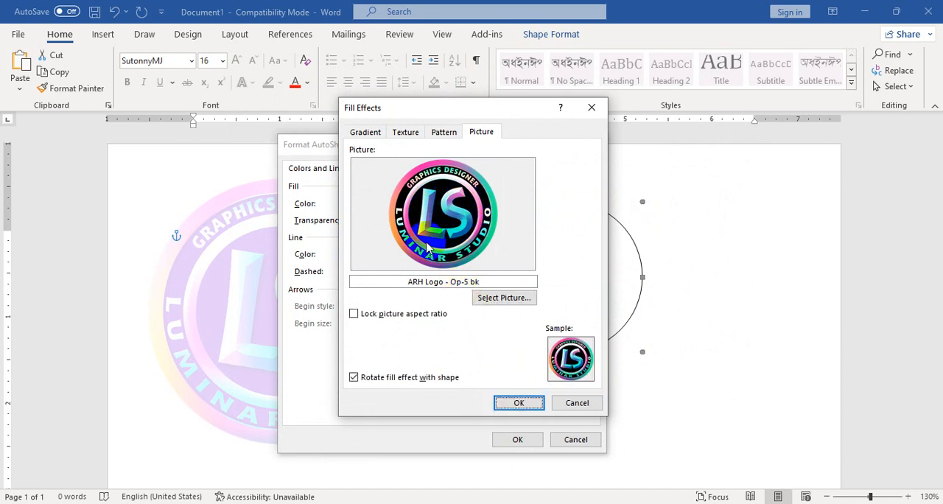
{"action": "left_click", "coordinate": [516, 403]}
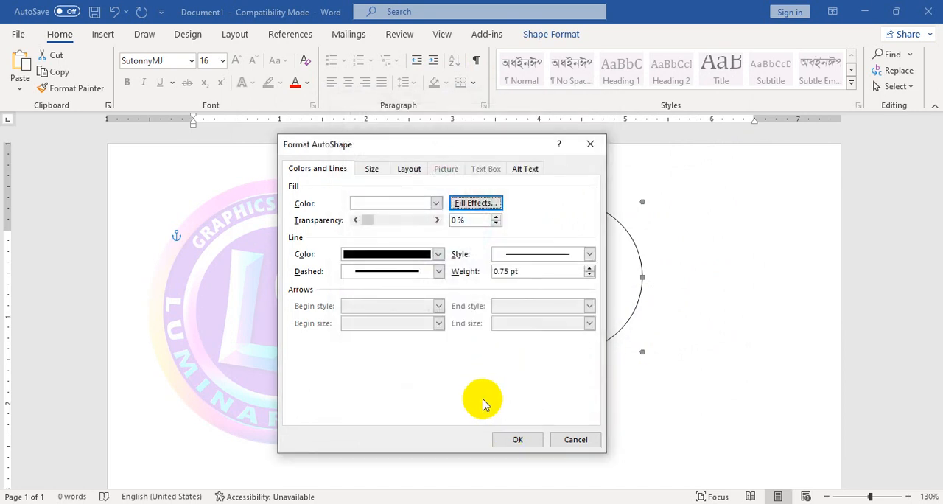
- Set the circle's fill transparency to 80% and its line color to No Color, and apply the formatting
{"action": "left_click", "coordinate": [310, 168]}
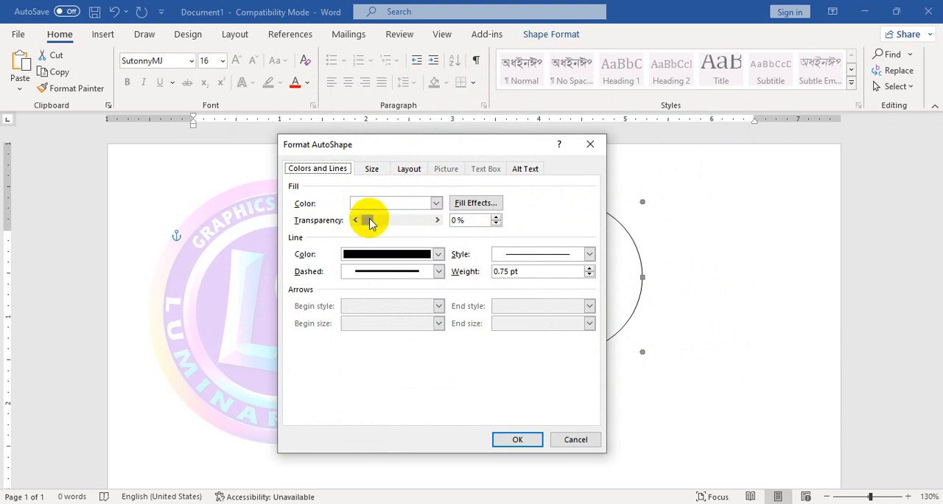
{"action": "left_click_drag", "start_coordinate": [370, 224], "coordinate": [407, 225]}
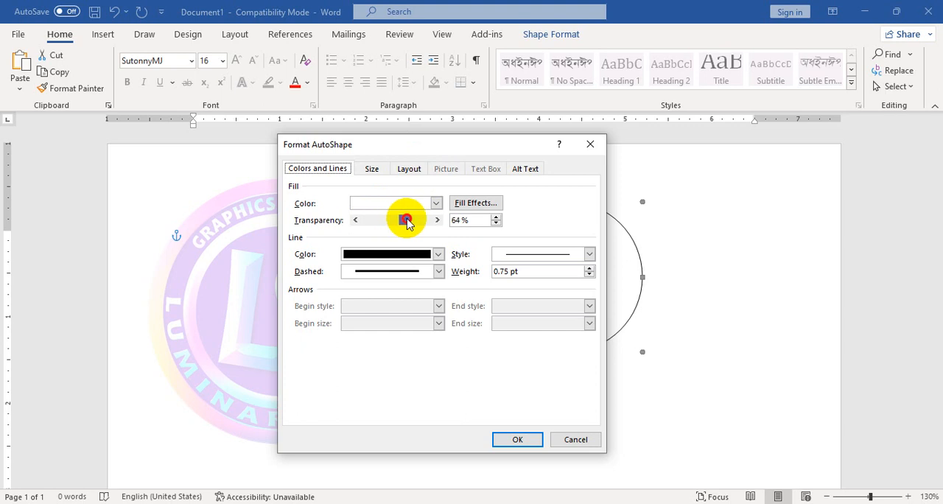
{"action": "left_click", "coordinate": [476, 219]}
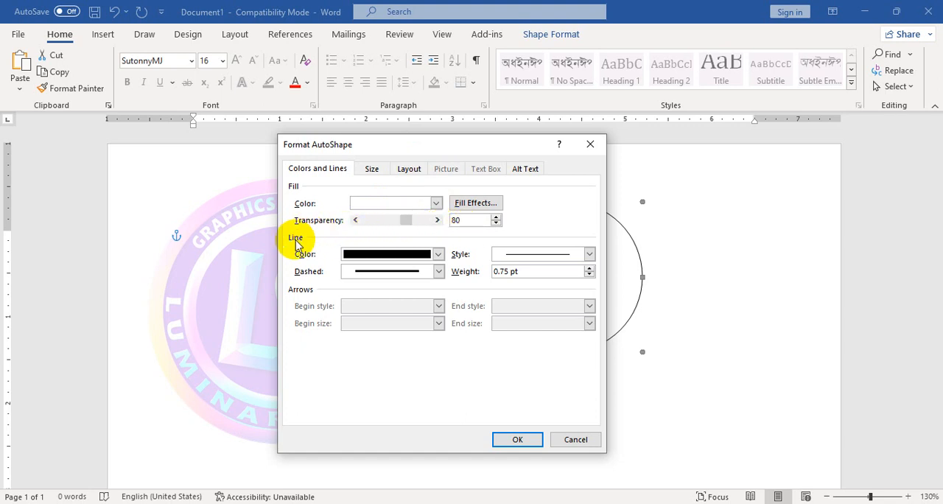
{"action": "left_click", "coordinate": [367, 255]}
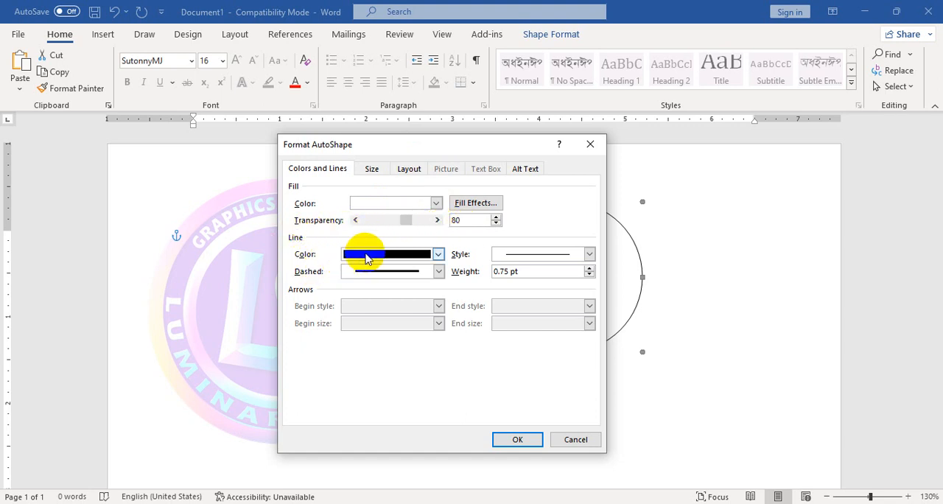
{"action": "left_click", "coordinate": [438, 254]}
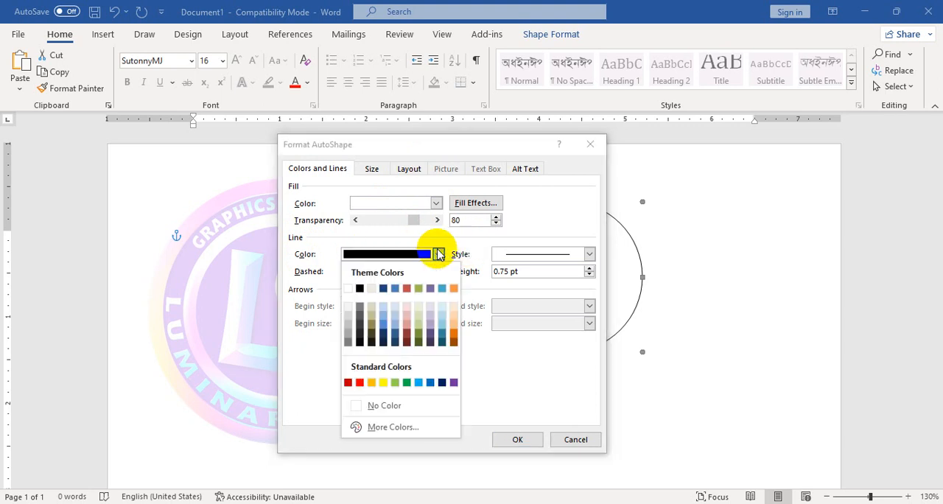
{"action": "left_click", "coordinate": [391, 406]}
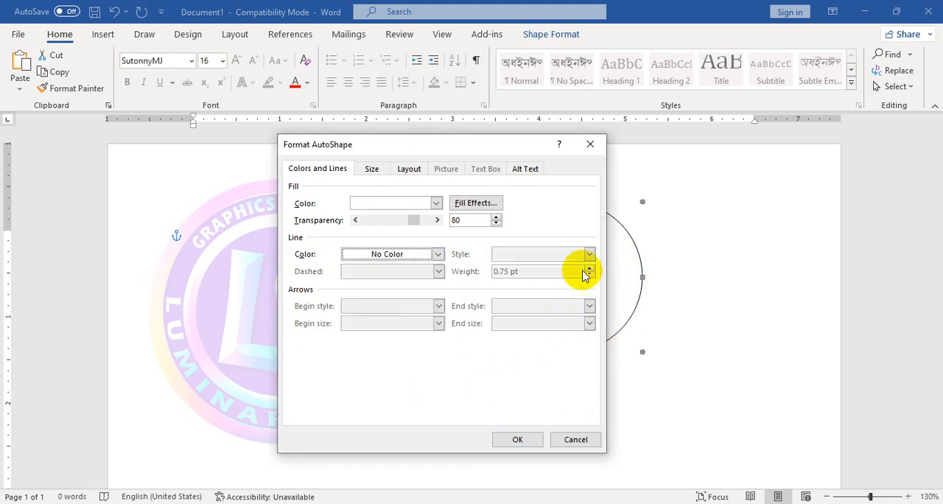
{"action": "left_click_drag", "start_coordinate": [518, 145], "coordinate": [403, 121]}
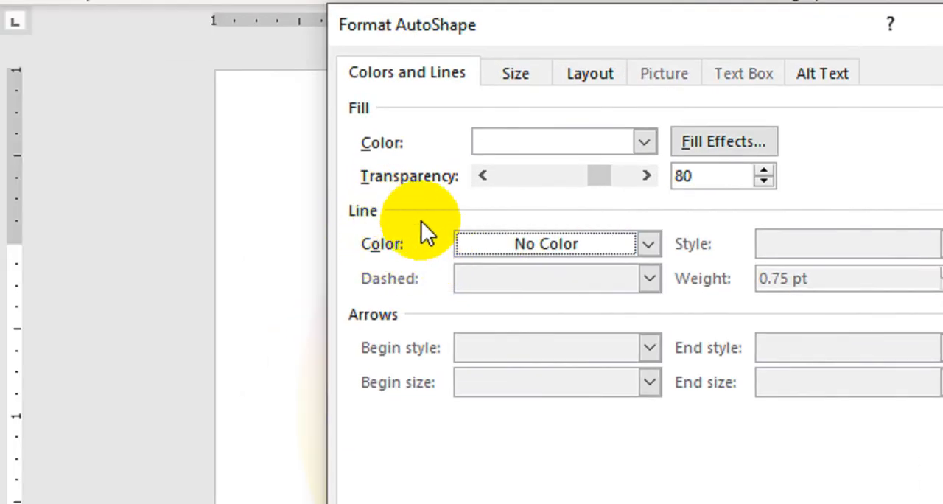
{"action": "left_click", "coordinate": [269, 234]}
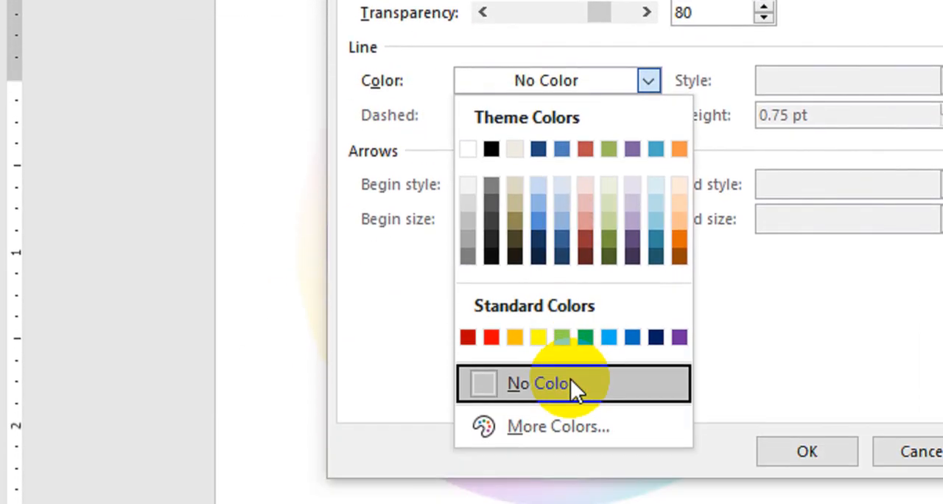
{"action": "left_click", "coordinate": [570, 390]}
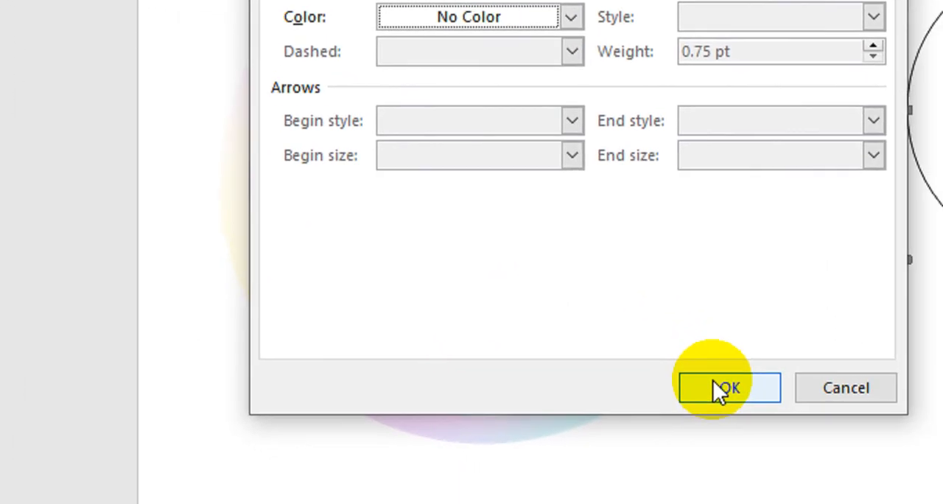
{"action": "left_click", "coordinate": [718, 391]}
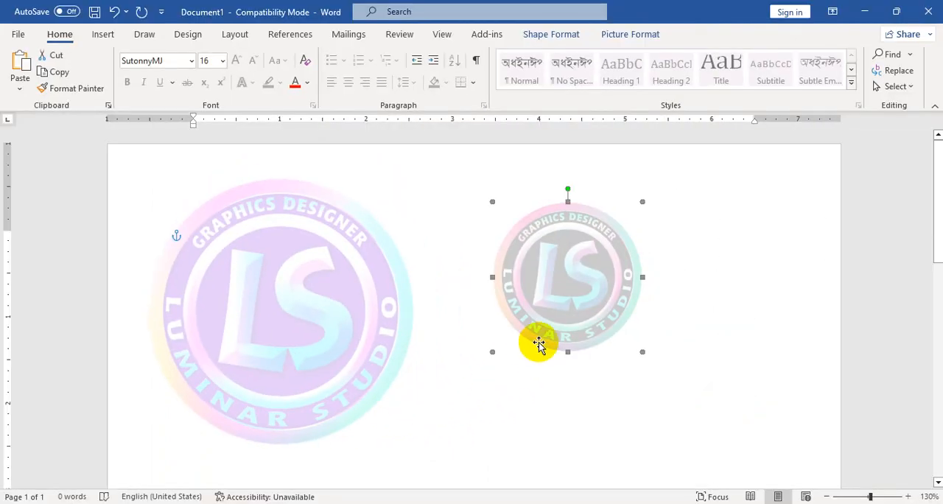
- Nudge the logo-filled circle slightly upward and set its fill transparency to 90%
{"action": "mouse_move", "coordinate": [573, 296]}
{"action": "left_mouse_down"}
{"action": "mouse_move", "coordinate": [624, 308]}
{"action": "mouse_move", "coordinate": [522, 299]}
{"action": "mouse_move", "coordinate": [586, 289]}
{"action": "left_mouse_up"}
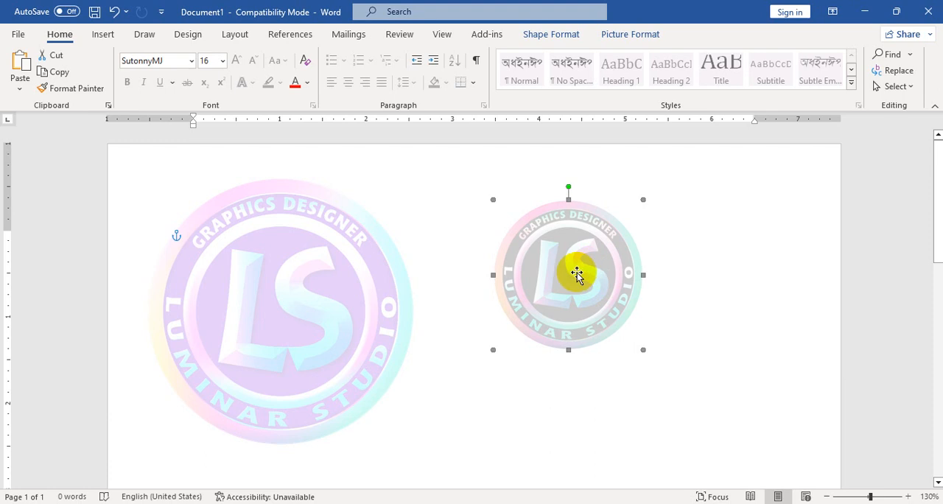
{"action": "right_click", "coordinate": [562, 292]}
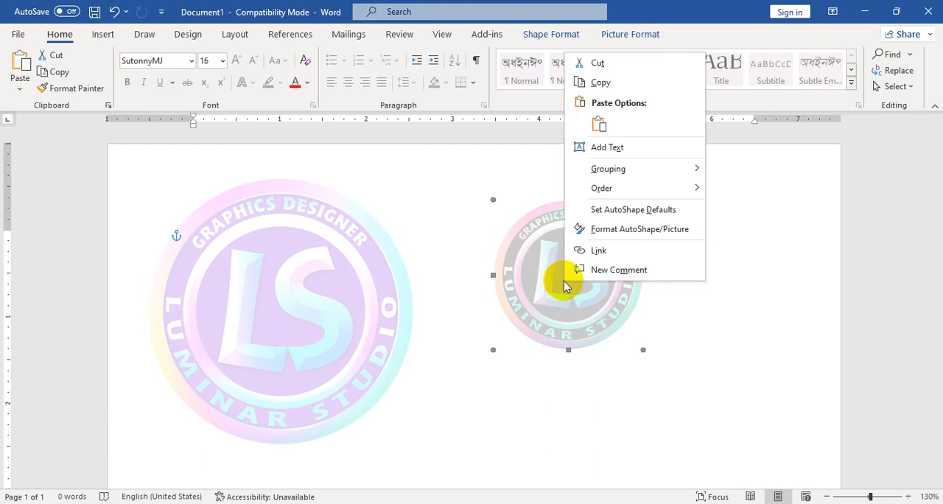
{"action": "left_click", "coordinate": [567, 307]}
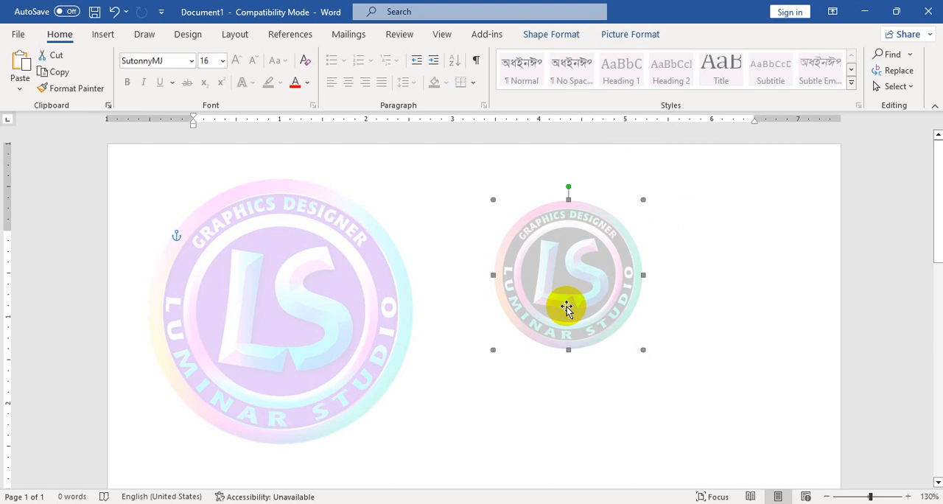
{"action": "right_click", "coordinate": [568, 284]}
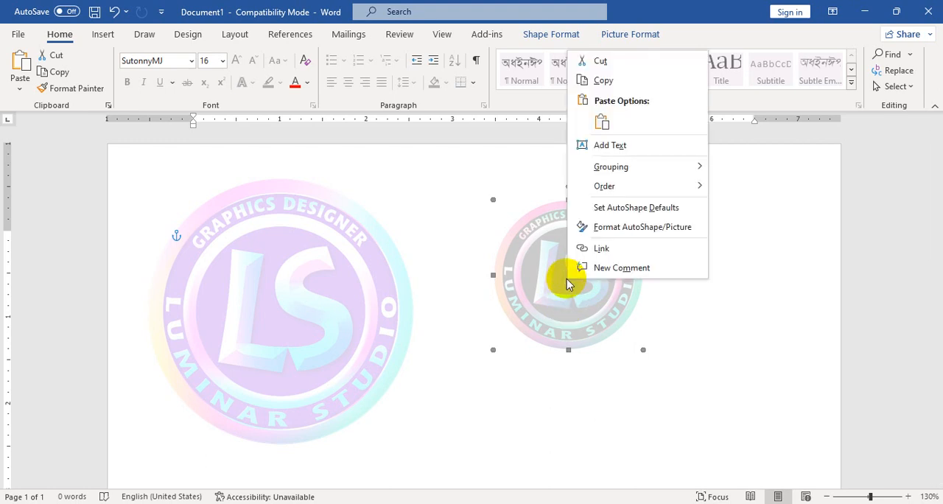
{"action": "left_click", "coordinate": [620, 231]}
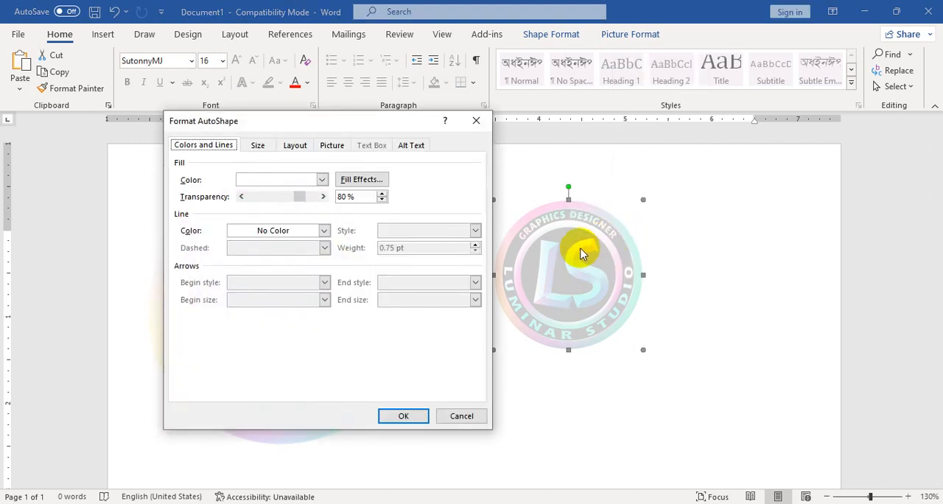
{"action": "left_click", "coordinate": [372, 196]}
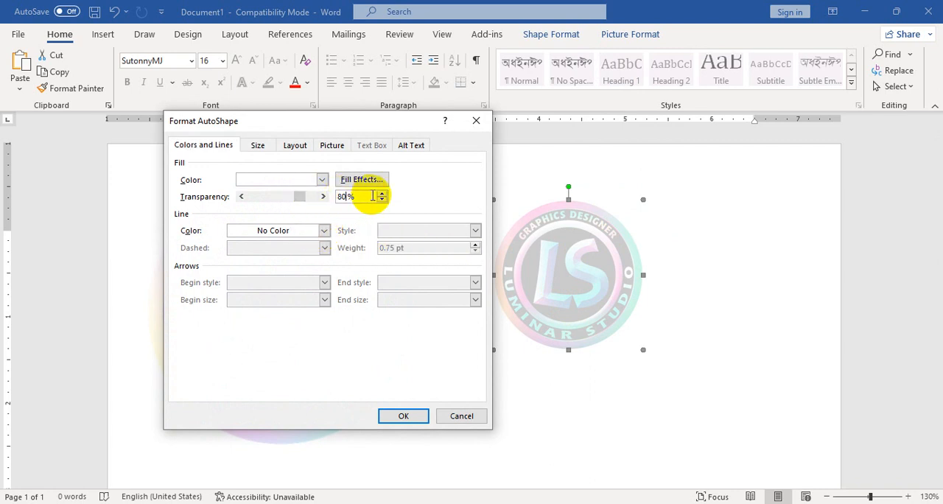
{"action": "double_click", "coordinate": [343, 196]}
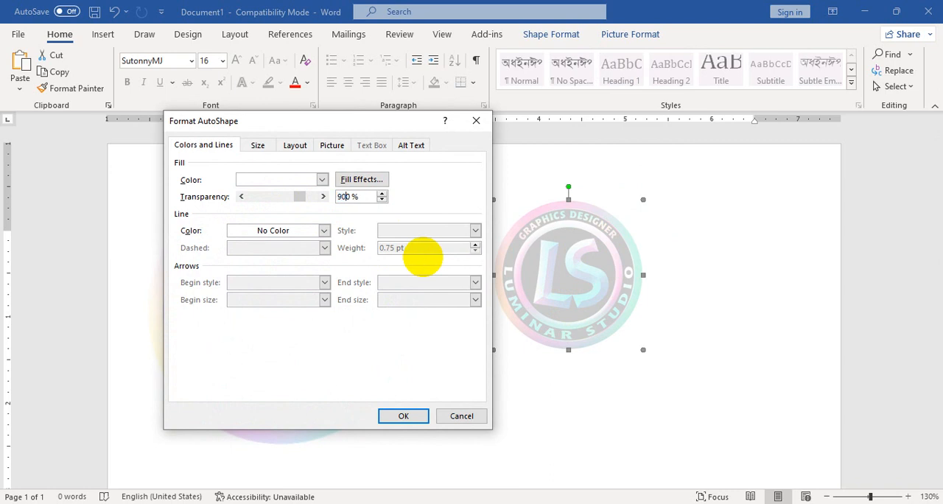
{"action": "left_click", "coordinate": [409, 417]}
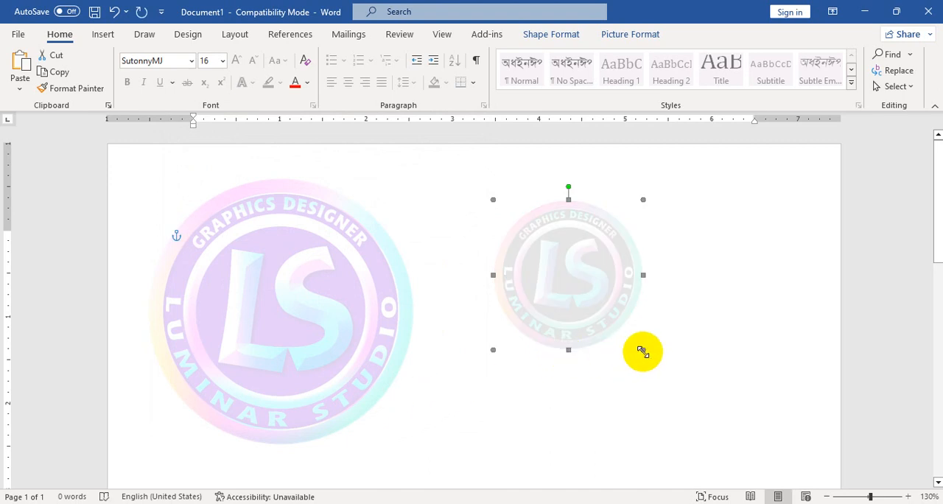
- Enlarge the logo-filled circle to about 3.5 by 3.3 inches and move it slightly closer to the washed-out logo
{"action": "left_click_drag", "start_coordinate": [642, 349], "coordinate": [748, 439]}
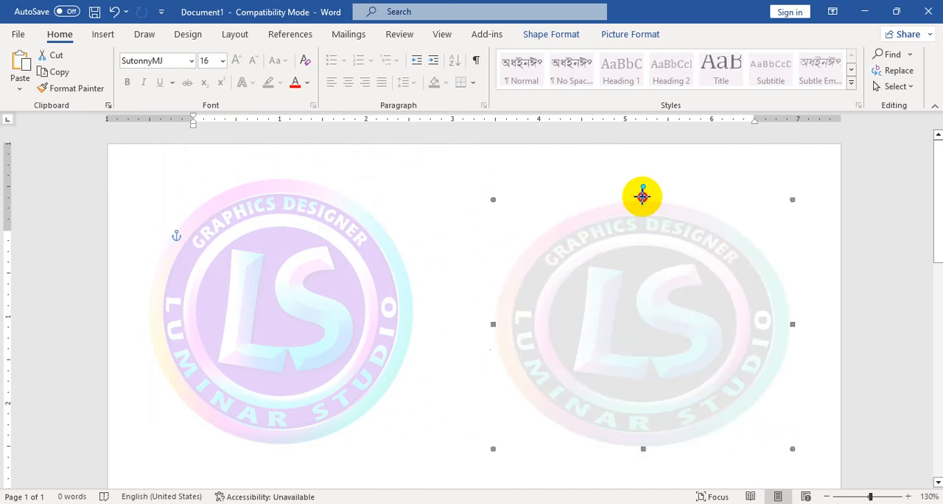
{"action": "left_click_drag", "start_coordinate": [642, 199], "coordinate": [642, 164]}
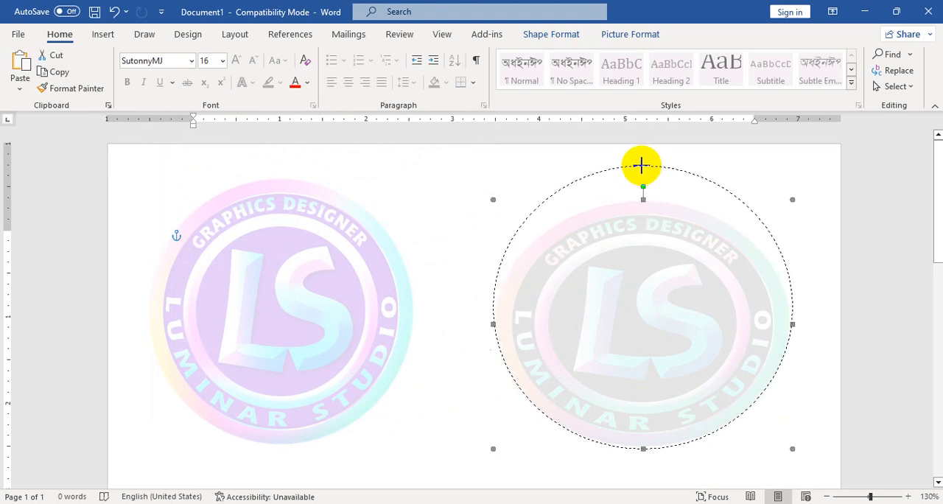
{"action": "left_click_drag", "start_coordinate": [621, 299], "coordinate": [594, 299]}
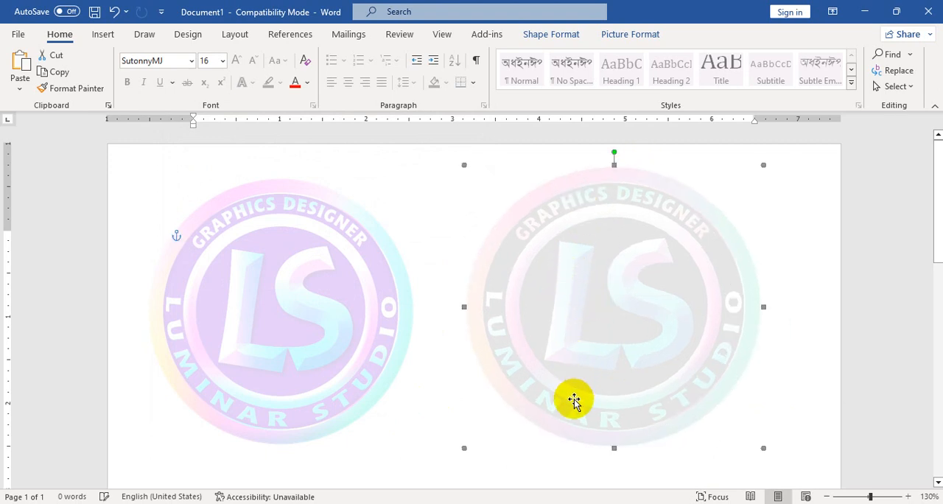